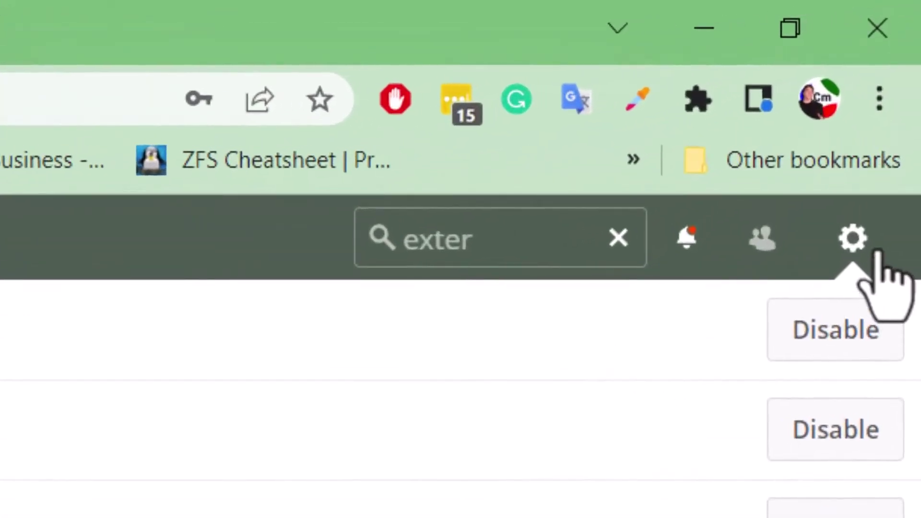
- Go from the installed Apps page to the Admin Basic settings page
left_click(863, 247)
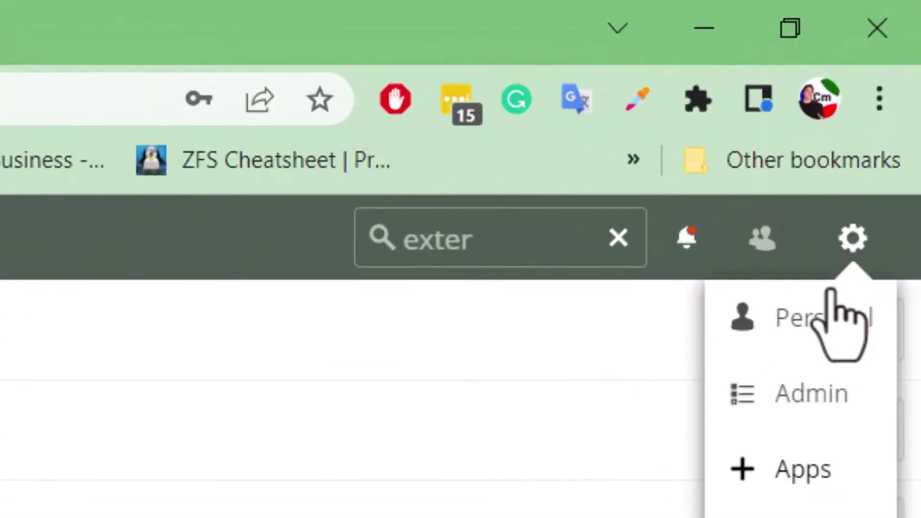
left_click(806, 463)
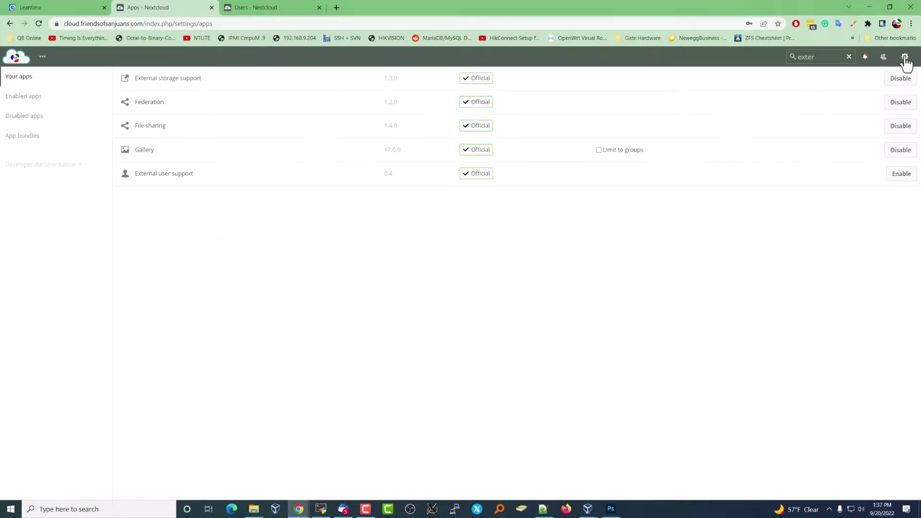
left_click(905, 59)
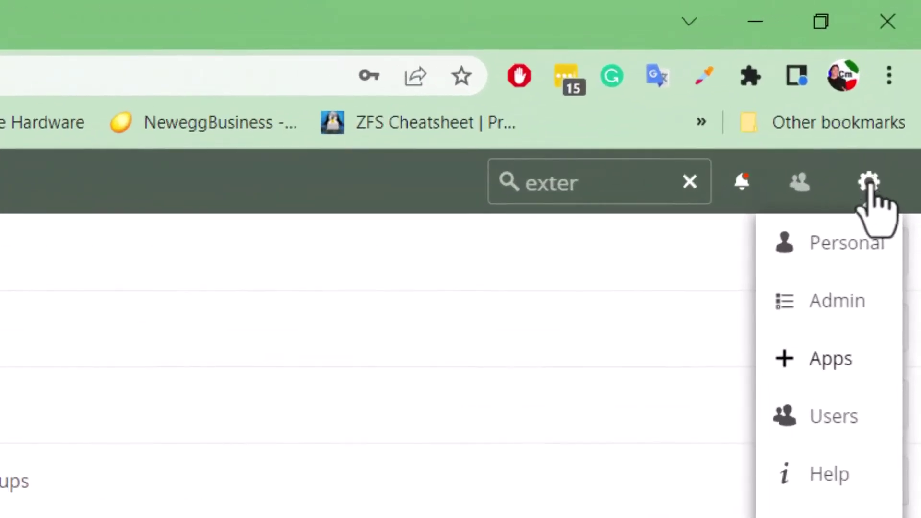
left_click(843, 301)
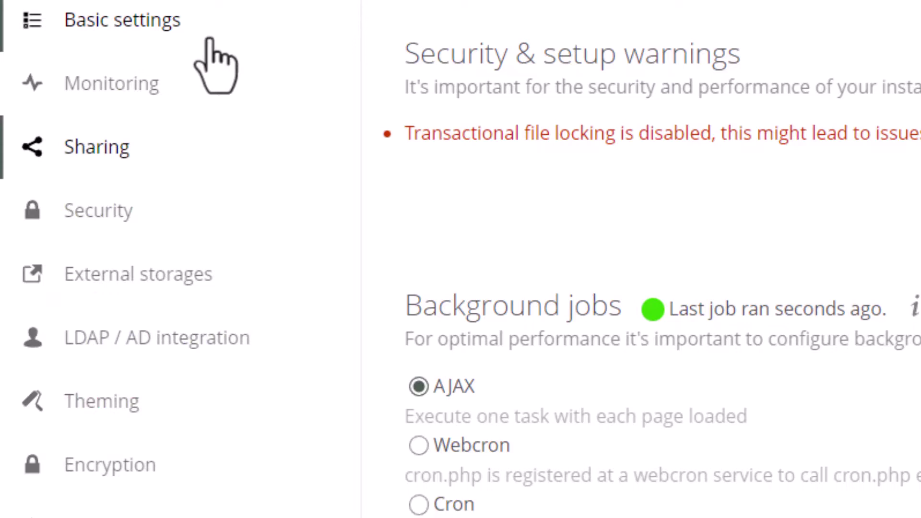
- Add a Local external storage with location /CM/data-drive/cloud_drive/cloud_0 and check the pasted path
left_click(135, 272)
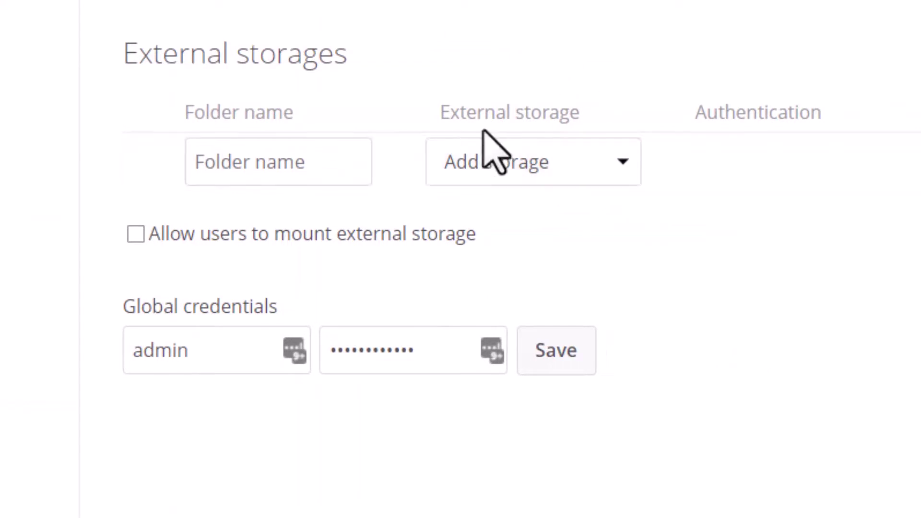
left_click(633, 161)
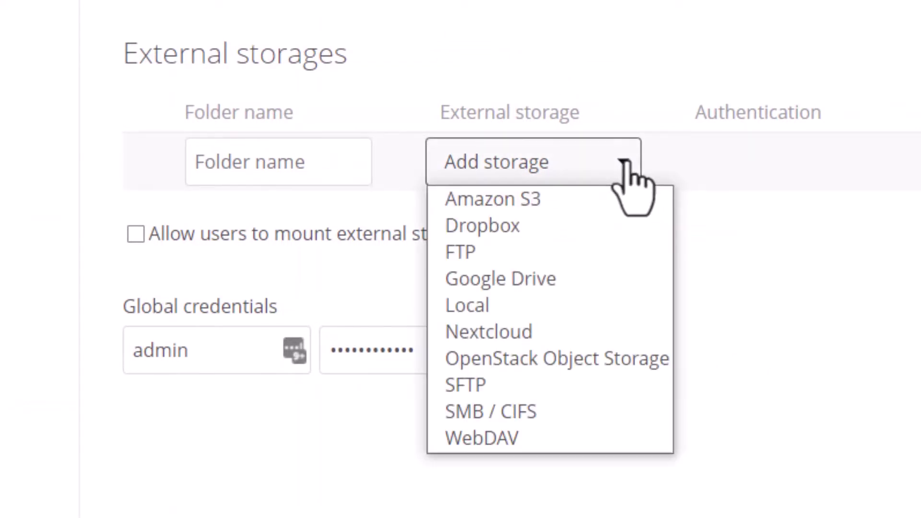
left_click(496, 307)
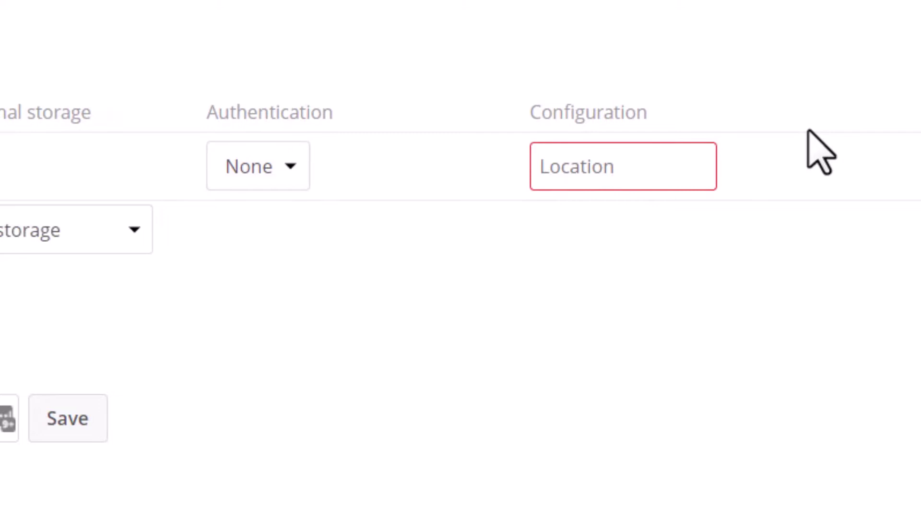
key("ctrl+v")
key("Home")
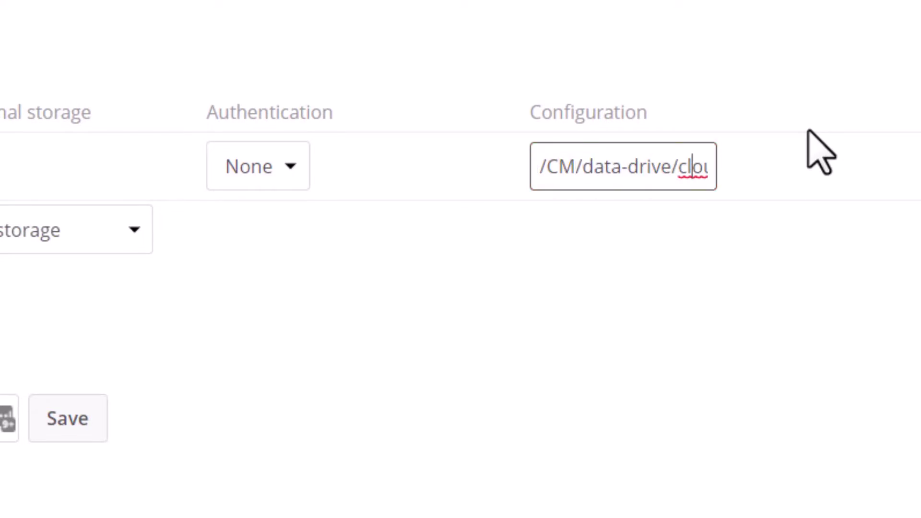
key("Right")
key("Right")
key("Right")
key("Right")
key("Right")
key("Right")
key("Right")
key("Right")
key("Right")
key("Right")
key("Right")
key("Right")
key("Right")
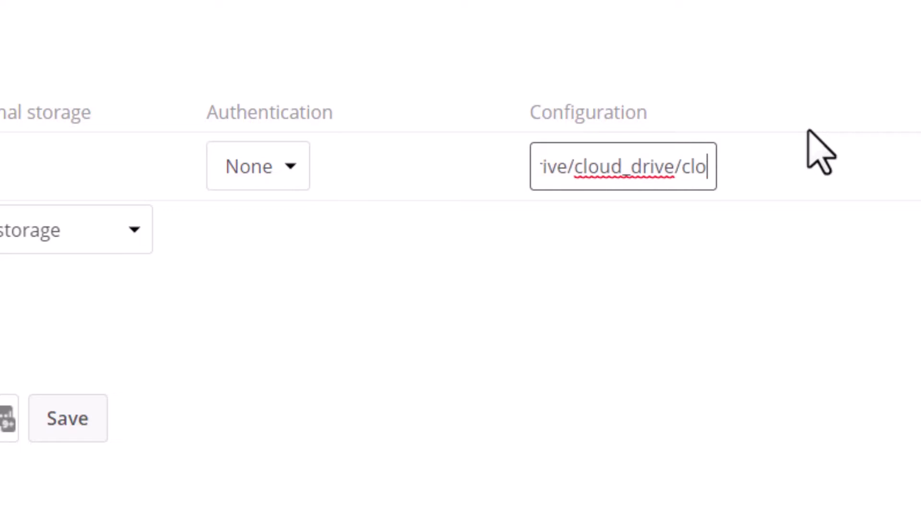
key("Right")
key("Right")
key("Right")
key("Right")
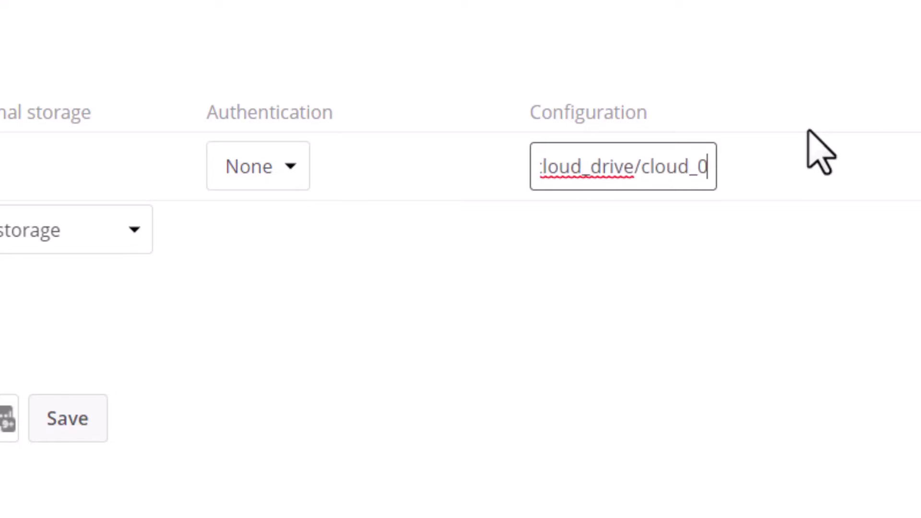
- Make the Local storage available to the admin group, save it, and return to Files
left_click(809, 131)
left_click(547, 185)
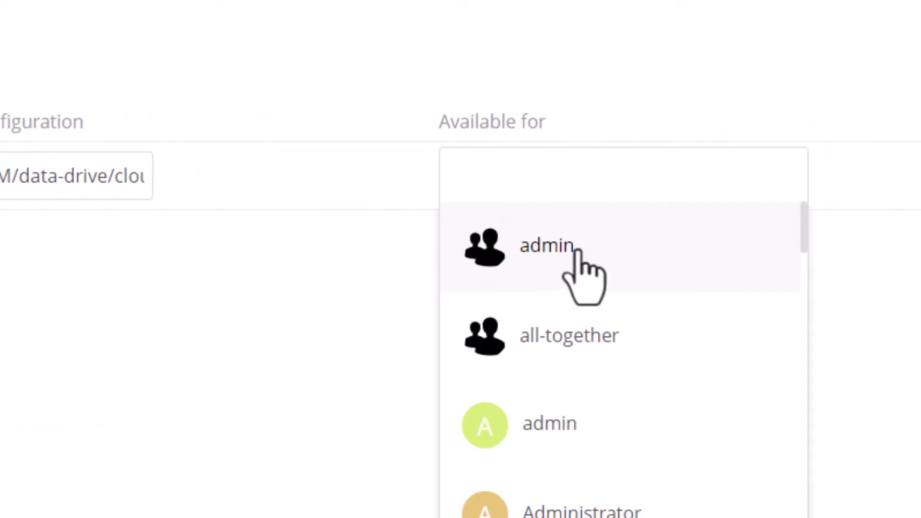
left_click(553, 250)
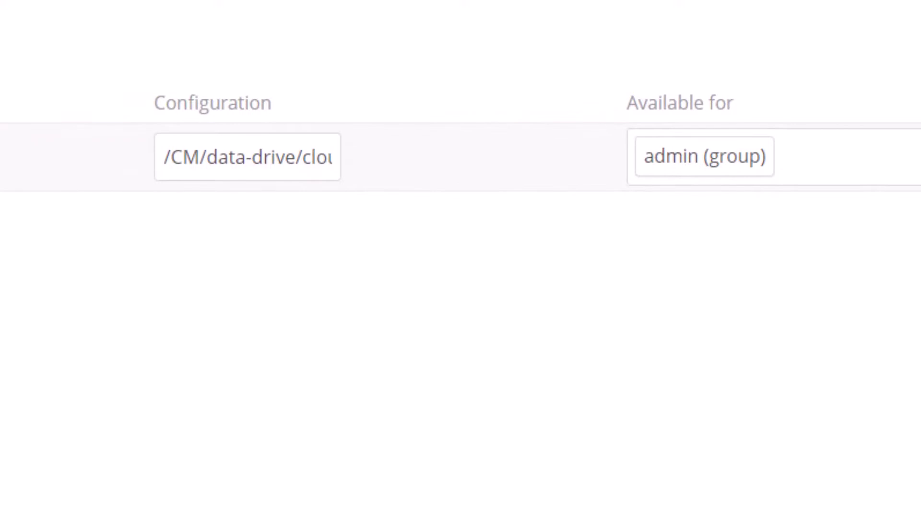
left_click(822, 122)
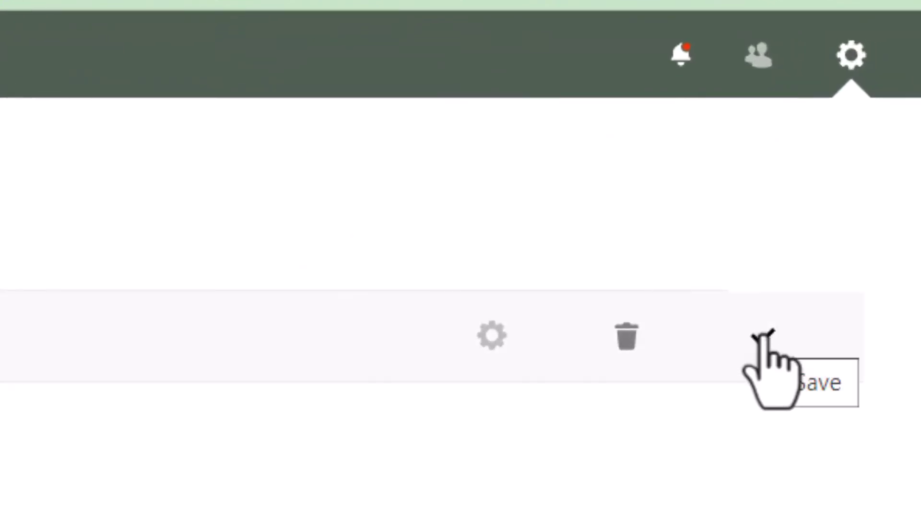
left_click(765, 336)
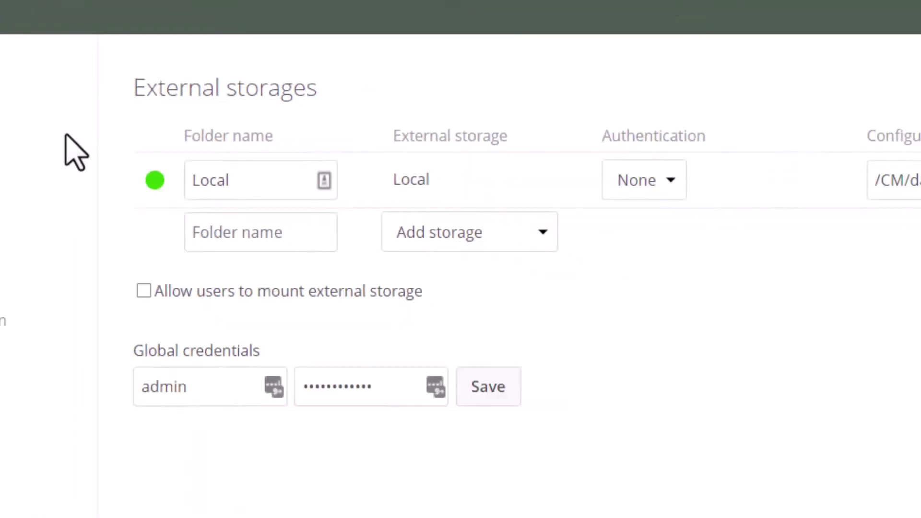
left_click(17, 57)
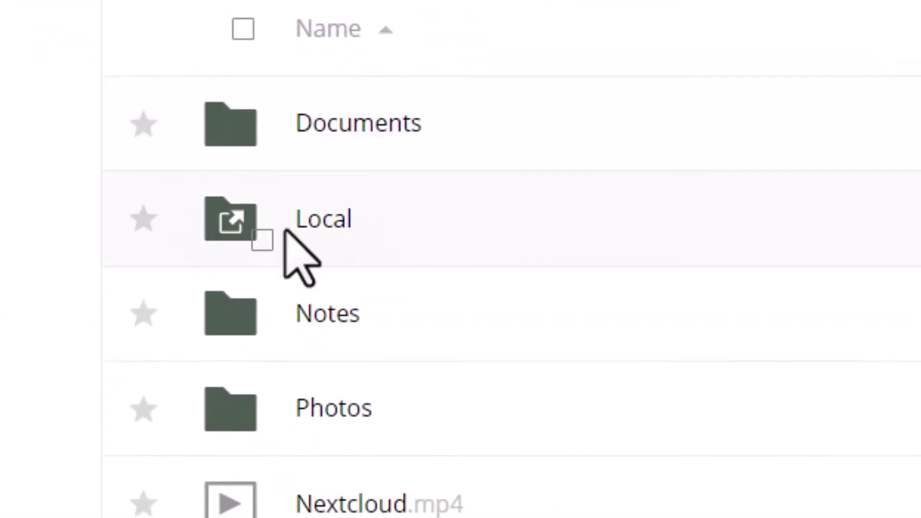
- Filter Files to external storages and open Local, showing GUID folders, admin, appdata and assets
left_click(343, 220)
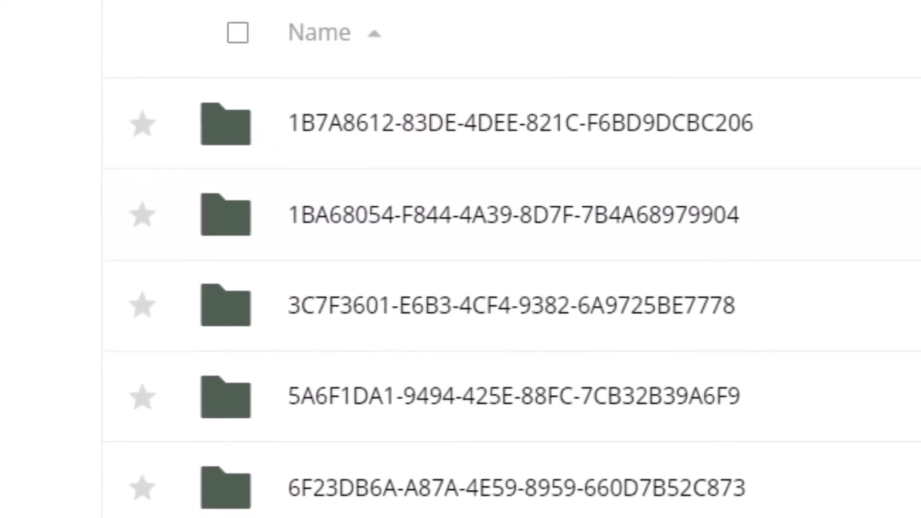
left_click(10, 281)
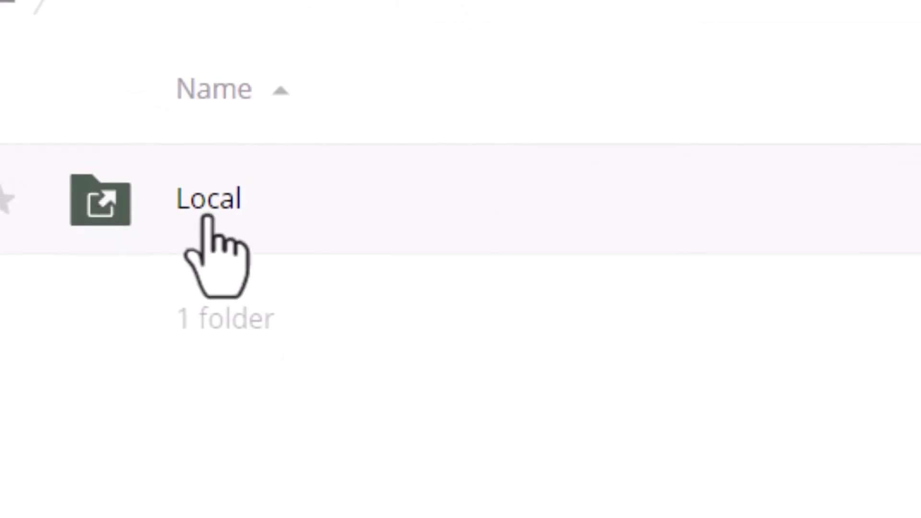
left_click(208, 214)
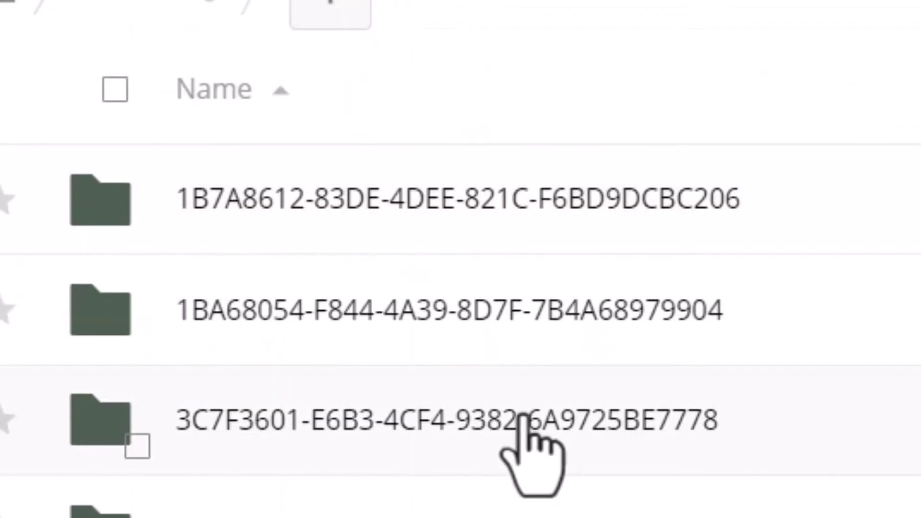
scroll(530, 432, "down", 5)
scroll(530, 432, "up", 5)
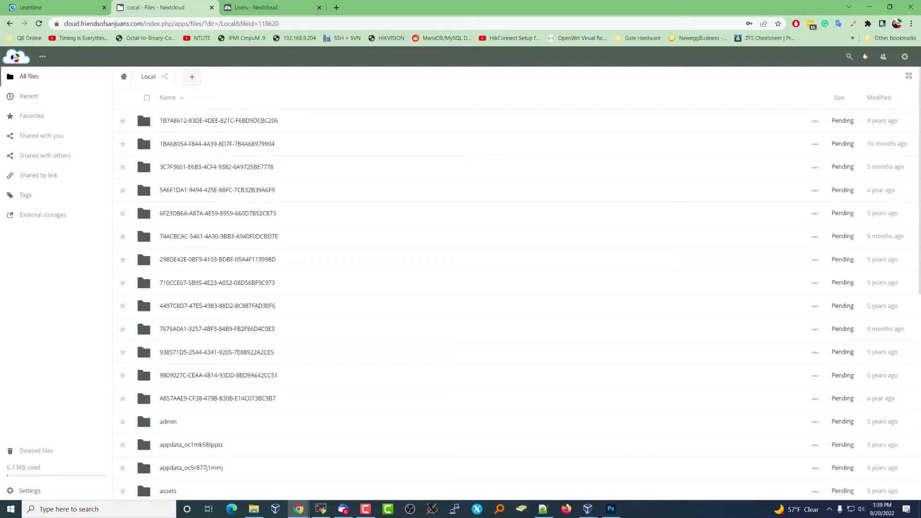
- In the SSH terminal, run ls -l on /CM/data-drive/cloud_drive/cloud_0
key("alt+Tab")
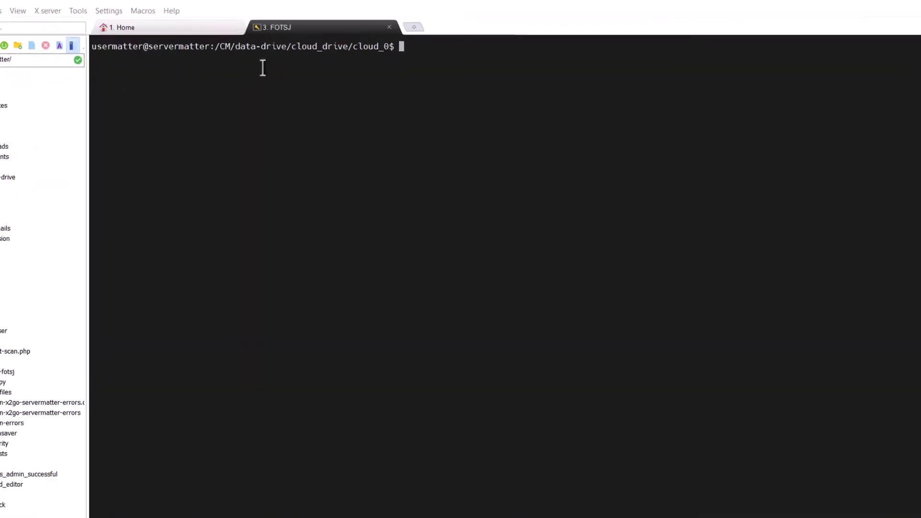
left_click_drag(199, 40, 216, 39)
left_click_drag(352, 72, 701, 74)
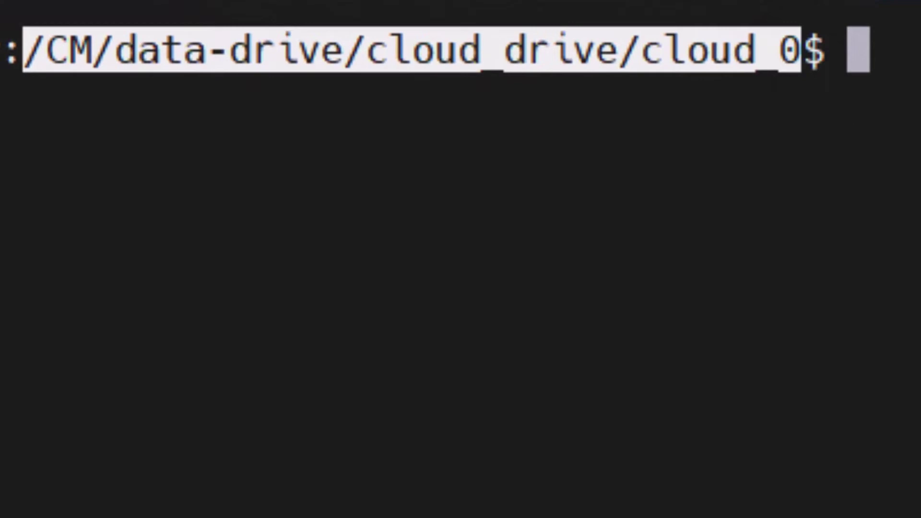
type("ls -l")
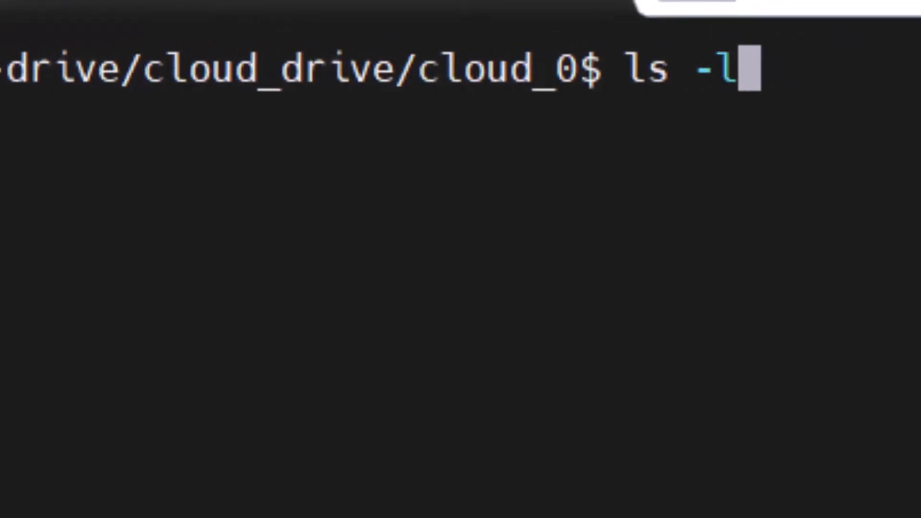
key("Return")
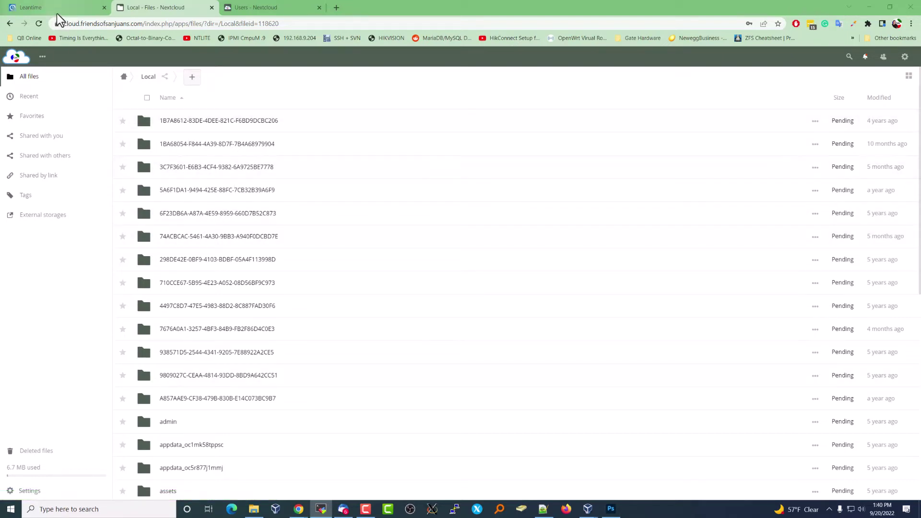
- Open the Nextcloud Users page to see the GUID-style account usernames
left_click(268, 12)
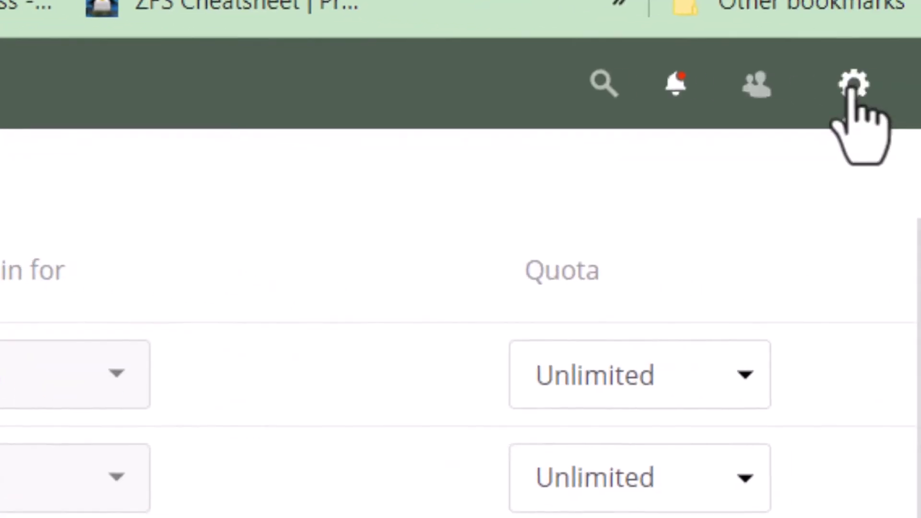
left_click(847, 85)
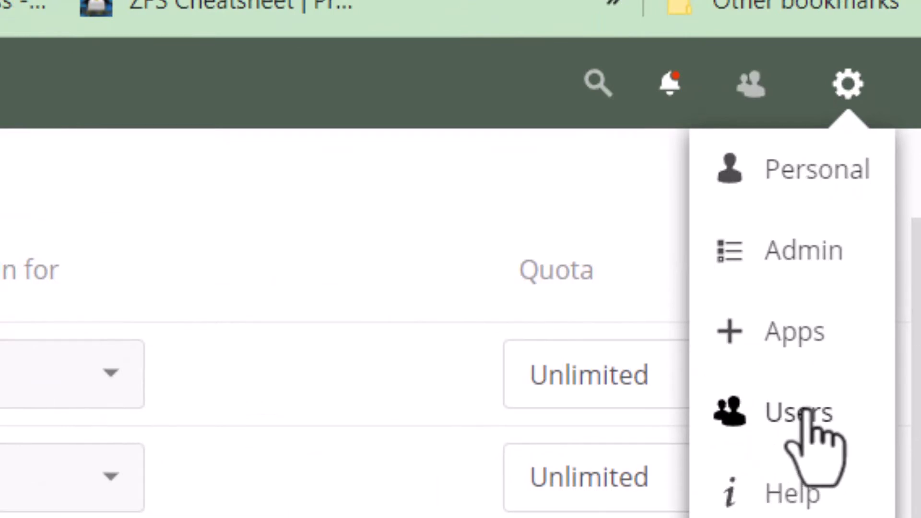
left_click(365, 105)
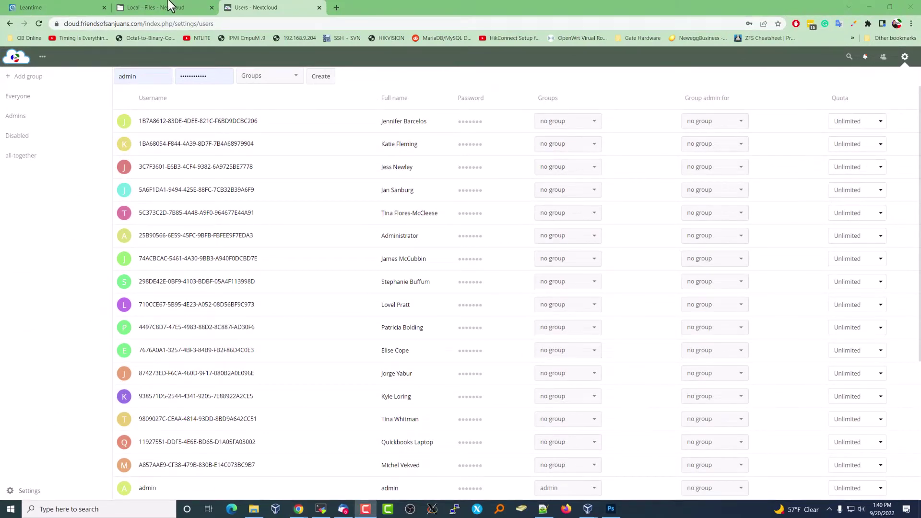
- In the Local folder, view the first GUID folder's details, Sharing and Comments, then close the sidebar
left_click(154, 7)
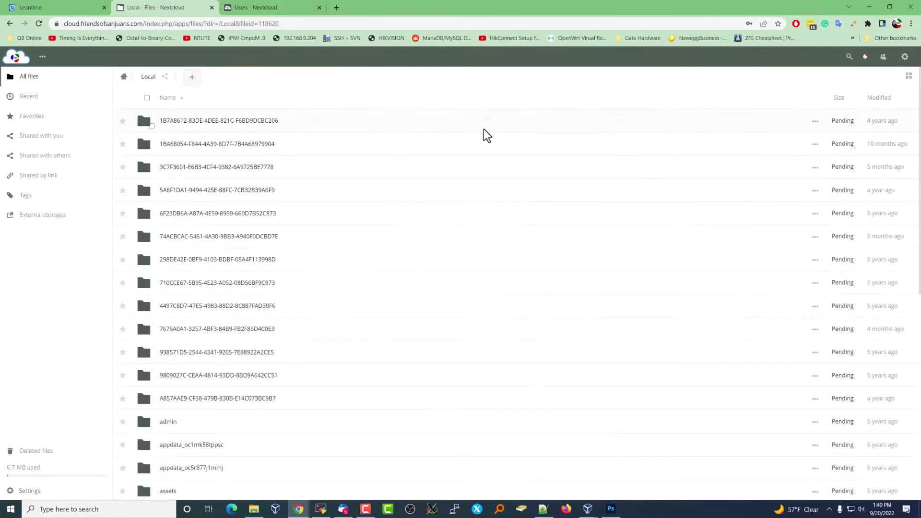
left_click(816, 122)
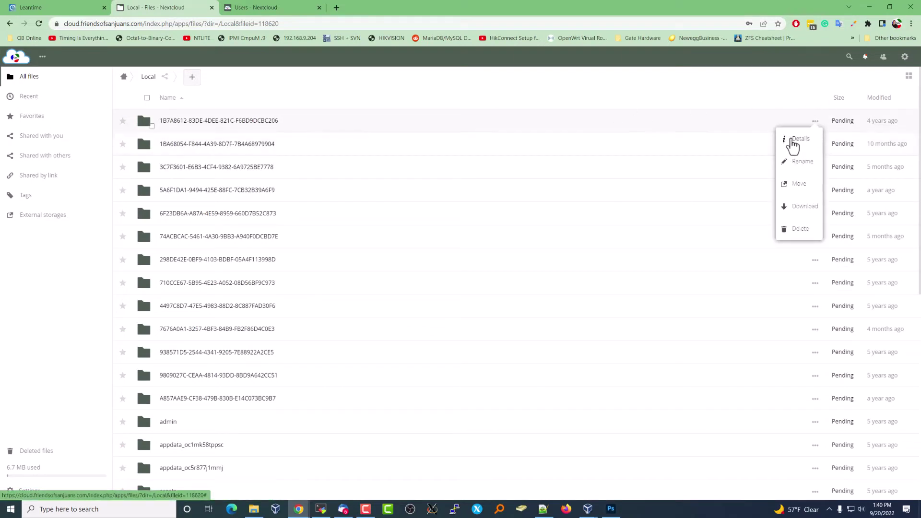
left_click(800, 140)
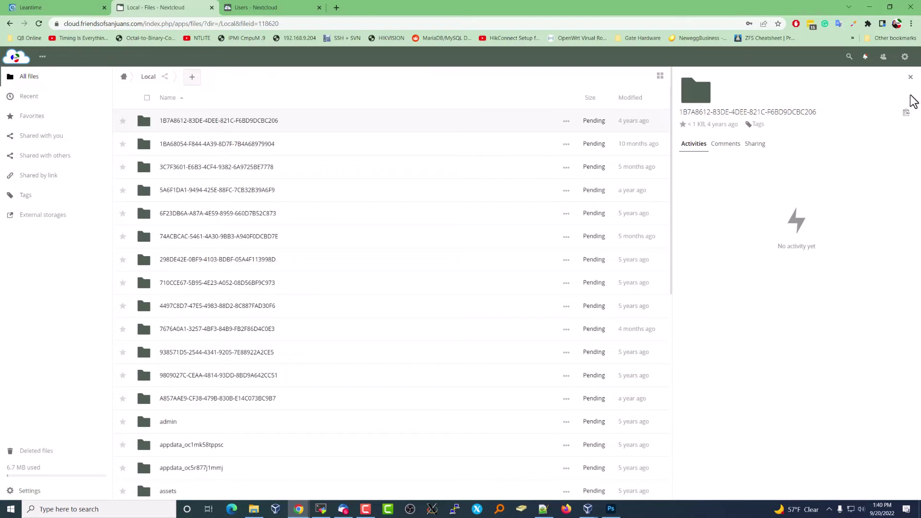
left_click(762, 145)
left_click(726, 145)
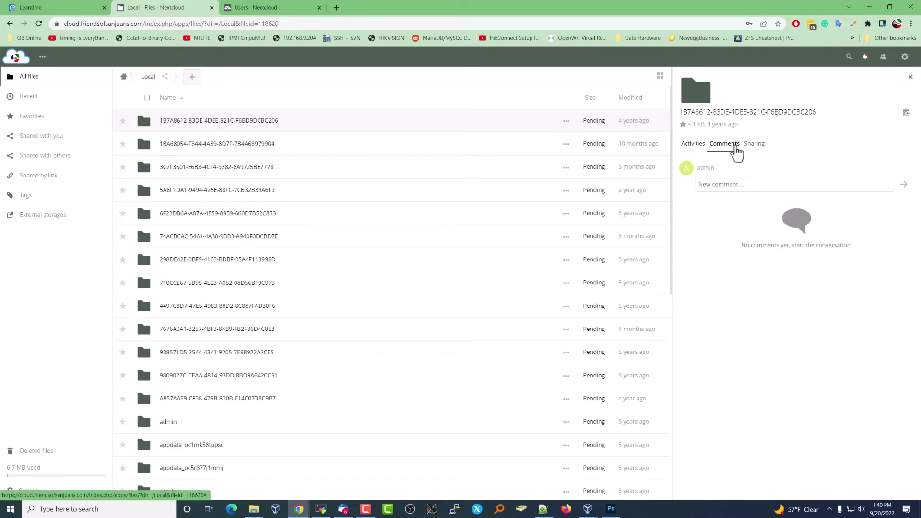
left_click(910, 77)
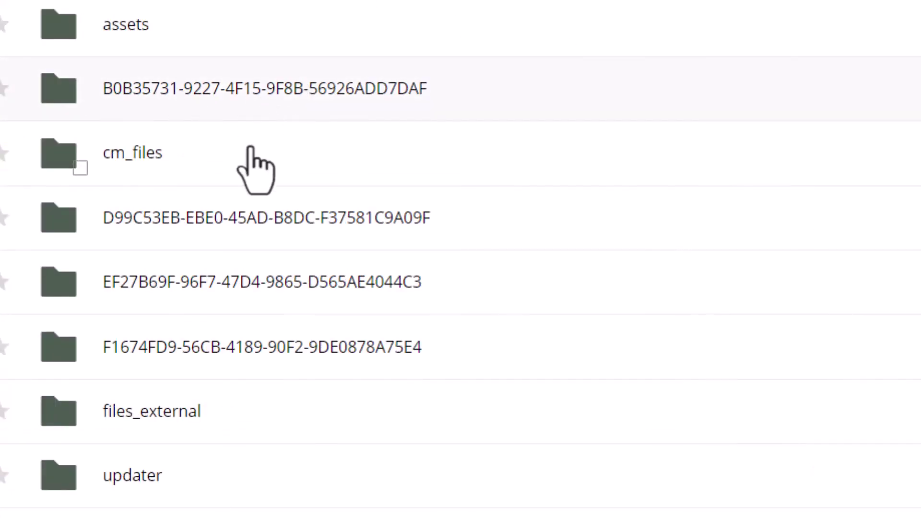
- Browse the first user's files folder, viewing its Documents and Photos subfolders
scroll(257, 165, "up", 5)
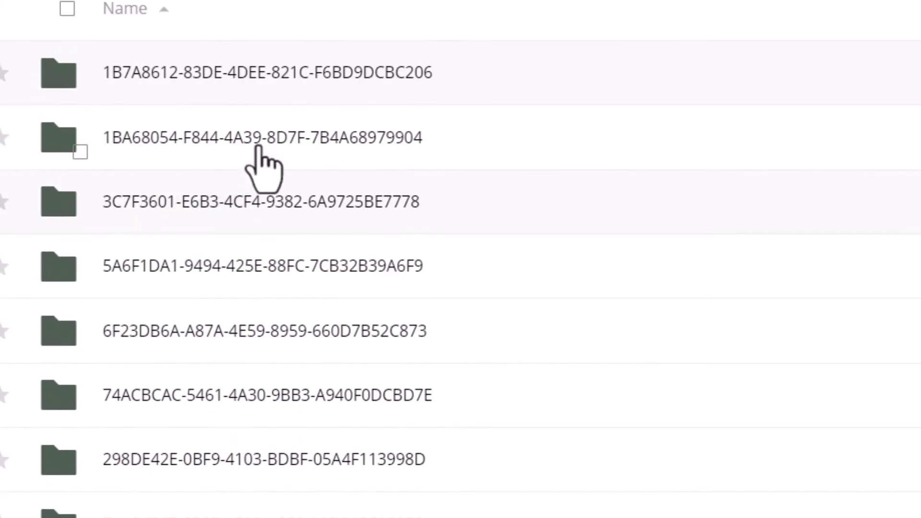
left_click(240, 99)
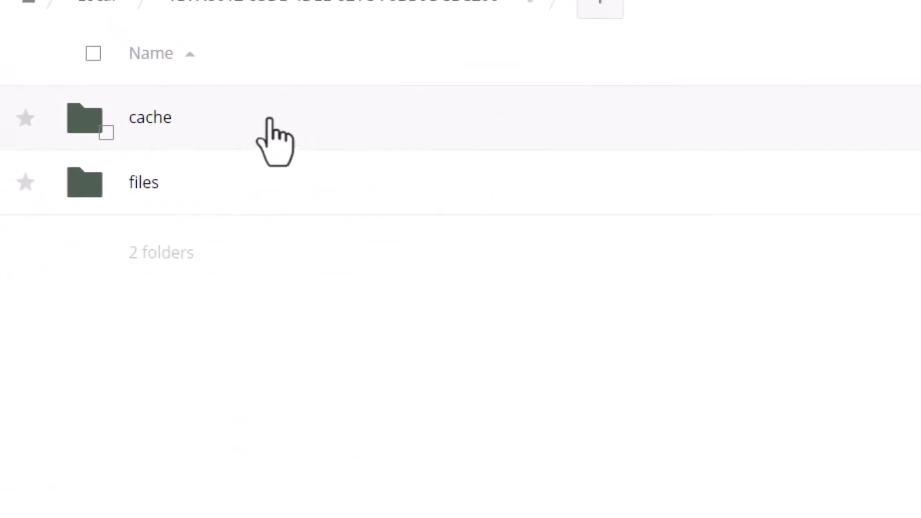
left_click(154, 184)
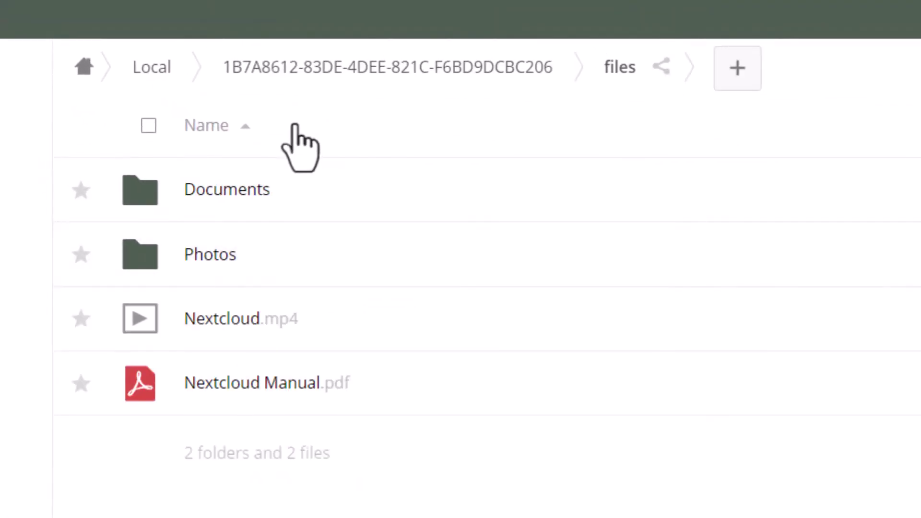
left_click(245, 192)
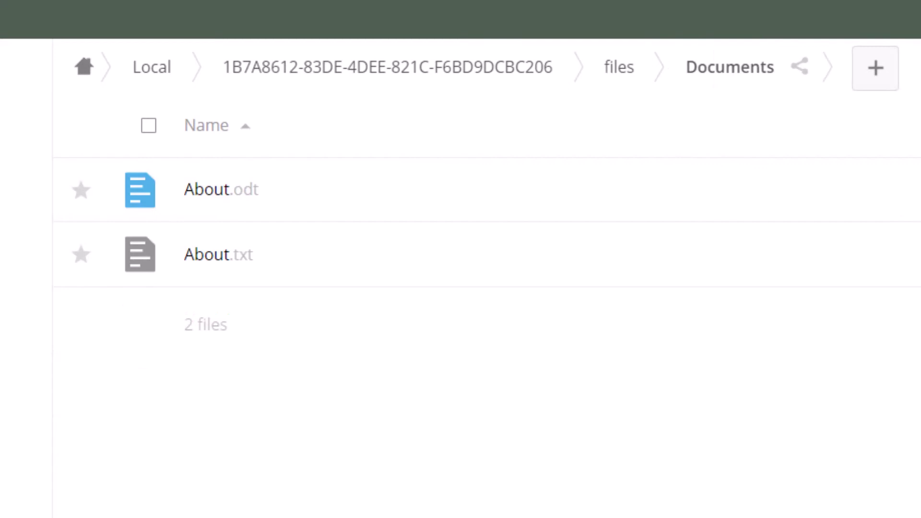
key("alt+Left")
left_click(211, 254)
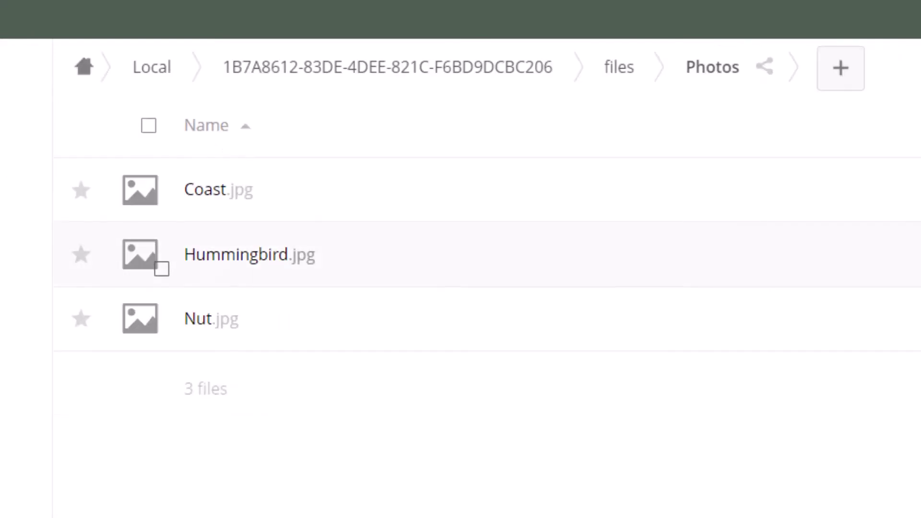
key("alt+Left")
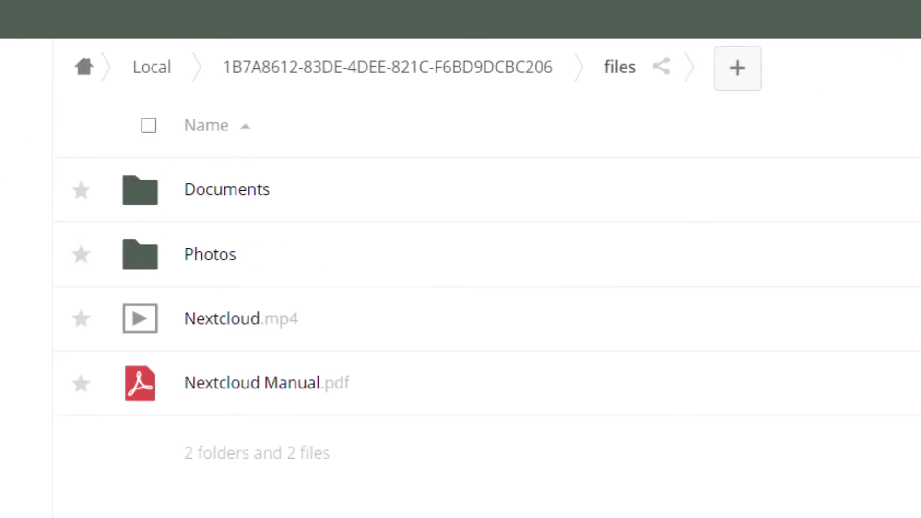
key("alt+Right")
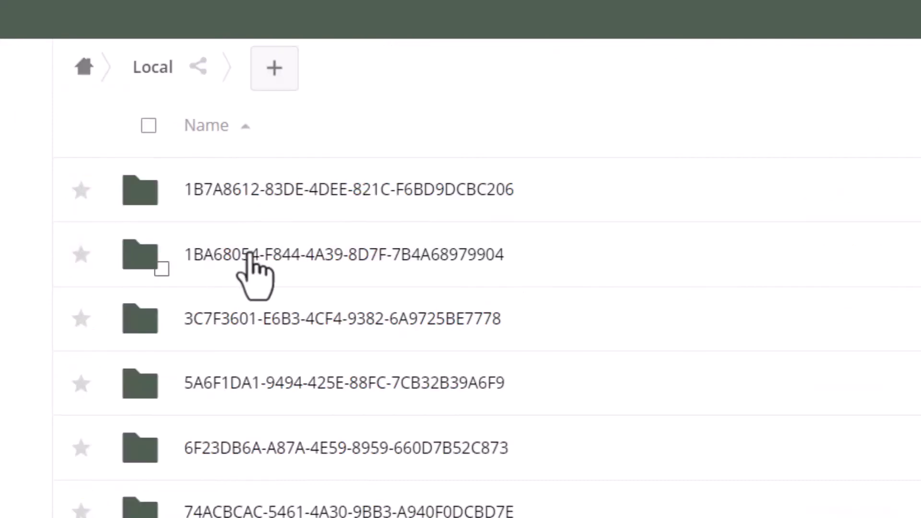
- Open the second user's files and Community Engagement folders, then go back to the user's top folder
left_click(253, 252)
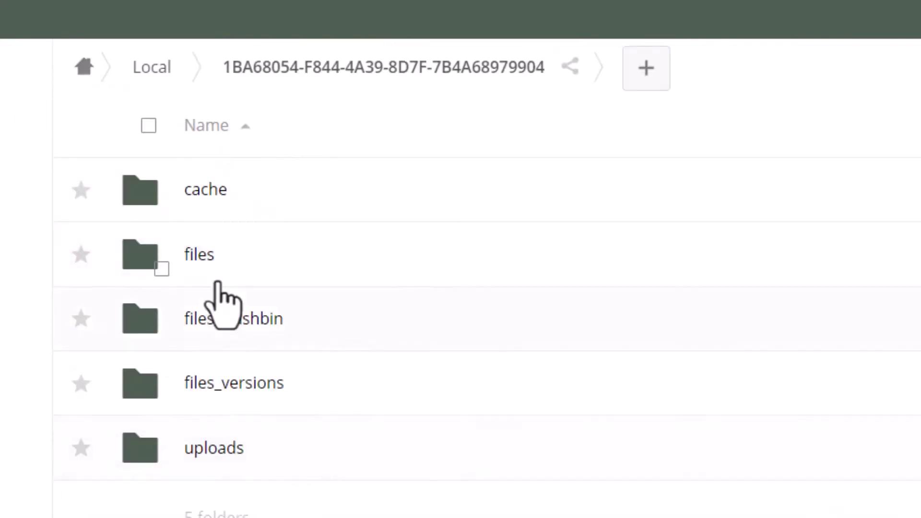
left_click(209, 250)
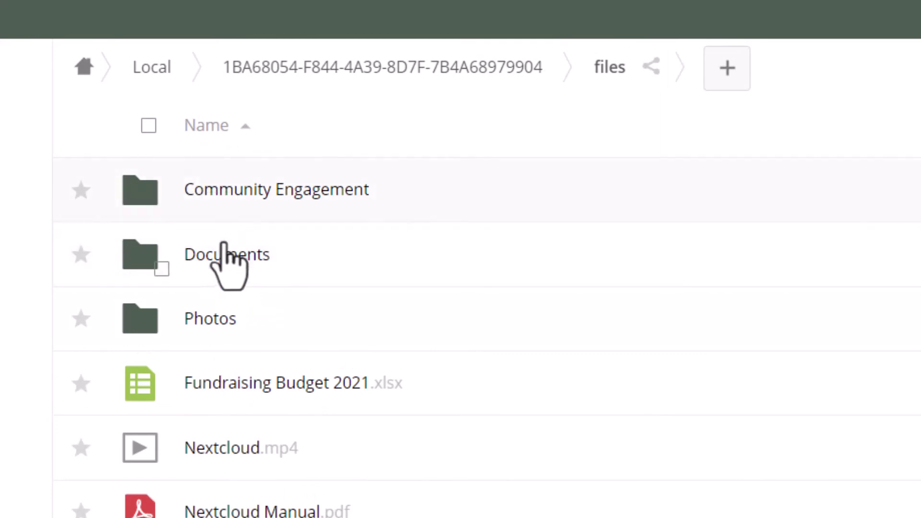
left_click(260, 188)
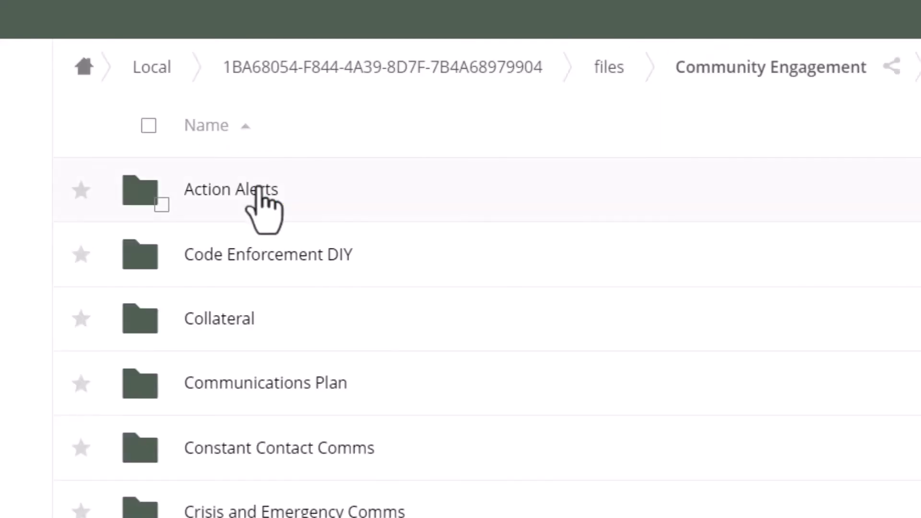
key("alt+Left")
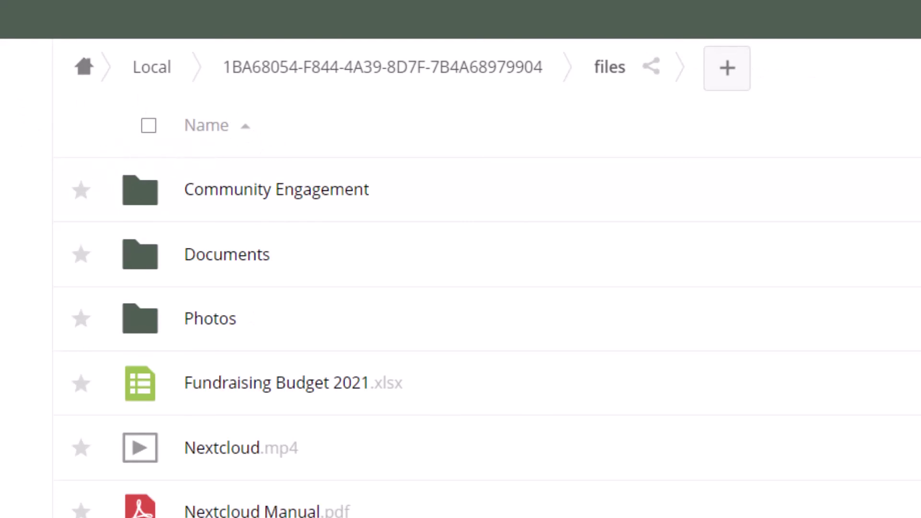
key("alt+Left")
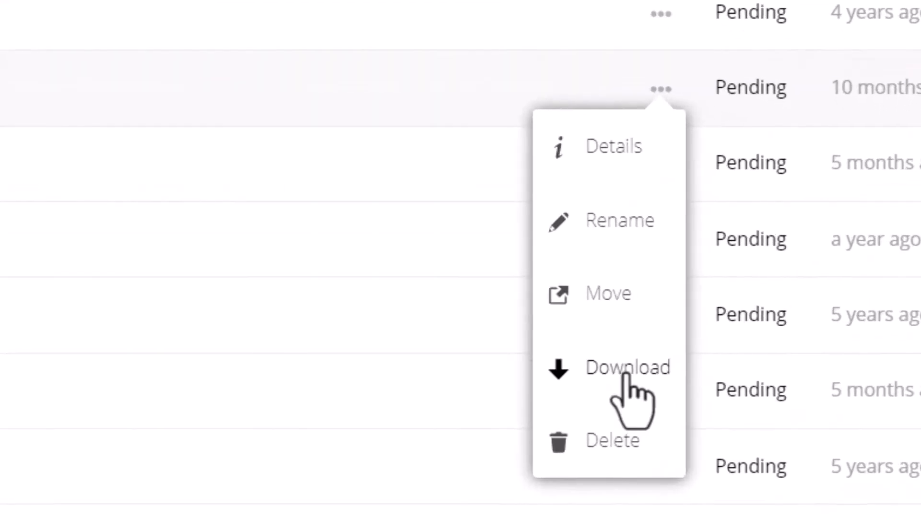
- Download the second user's folder as a zip, then switch back to the Users tab
left_click(750, 265)
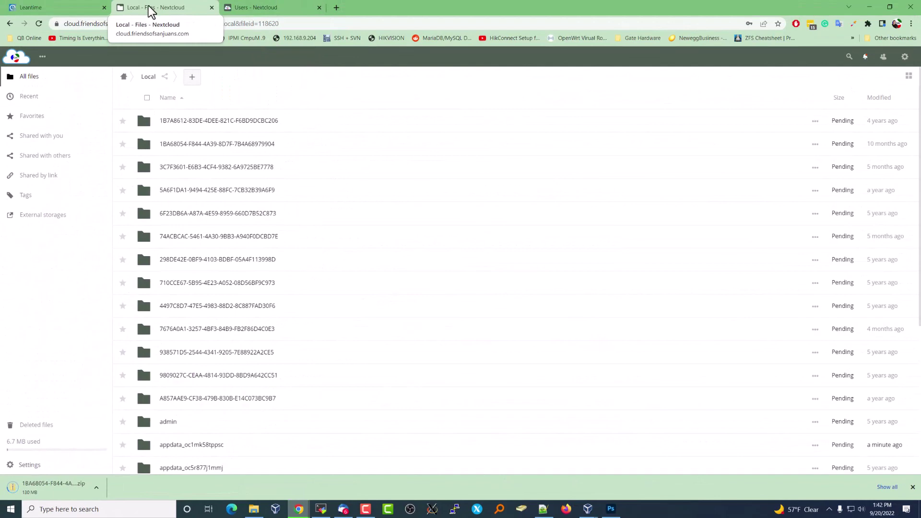
left_click(266, 12)
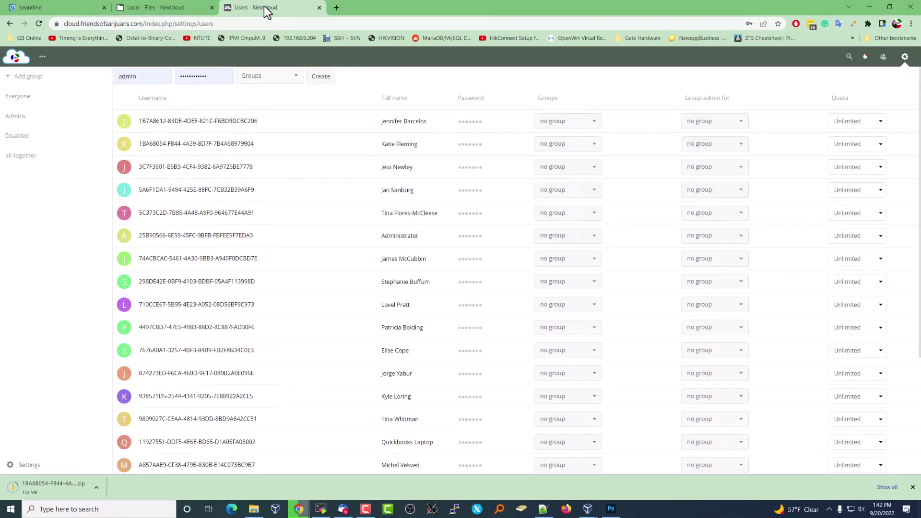